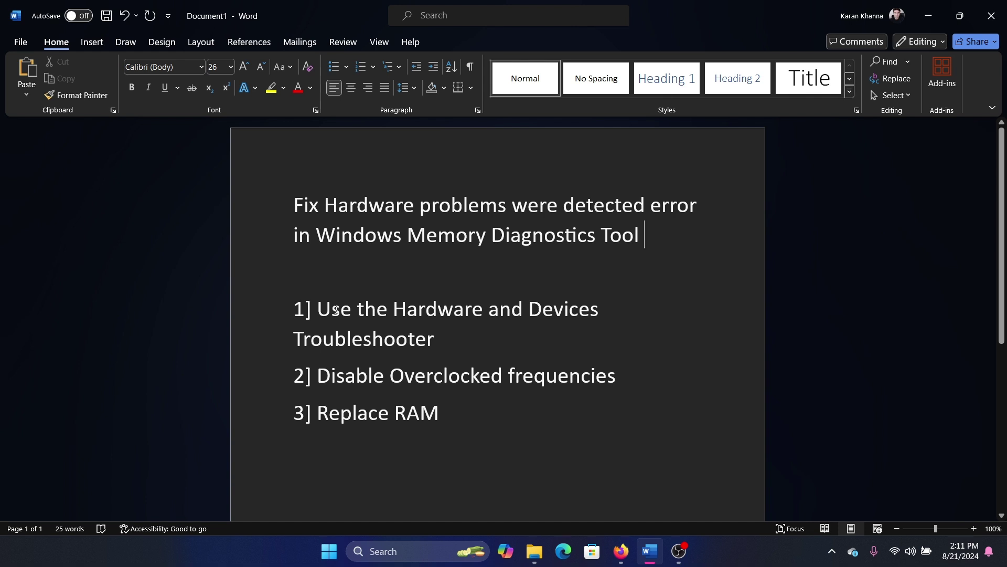
drag(319, 313, 450, 344)
click(449, 347)
key(super+r)
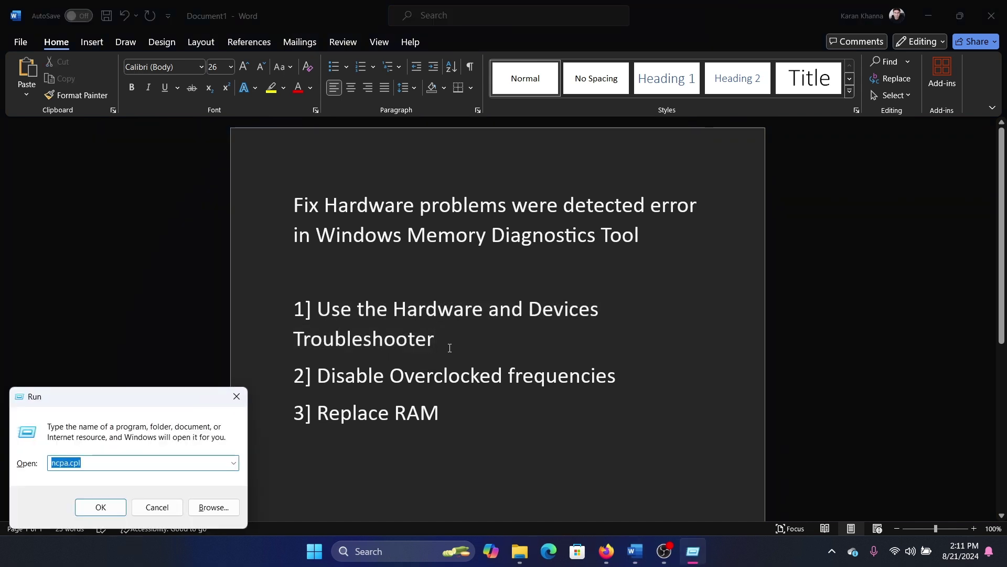
text(ms)
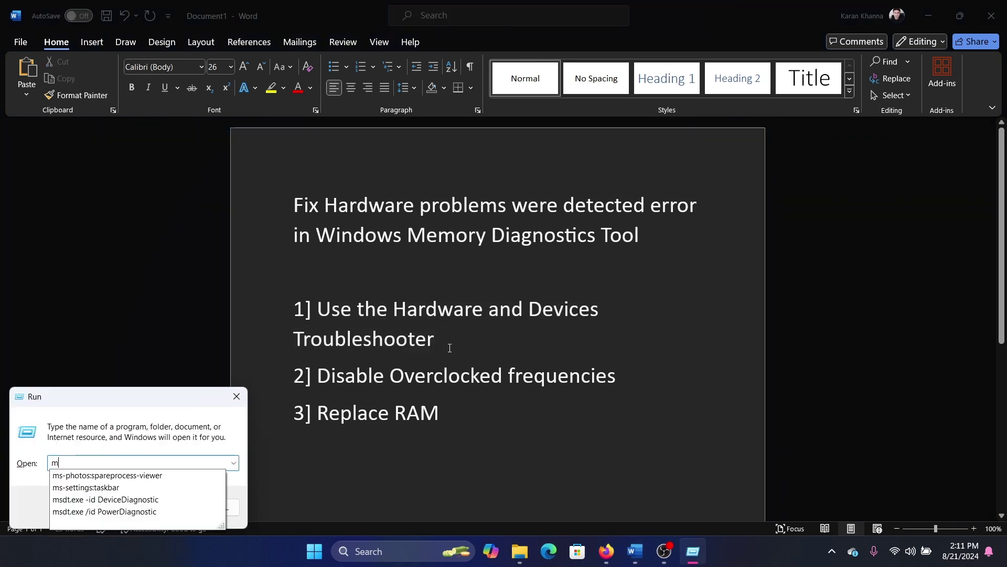
key(Down)
key(Down)
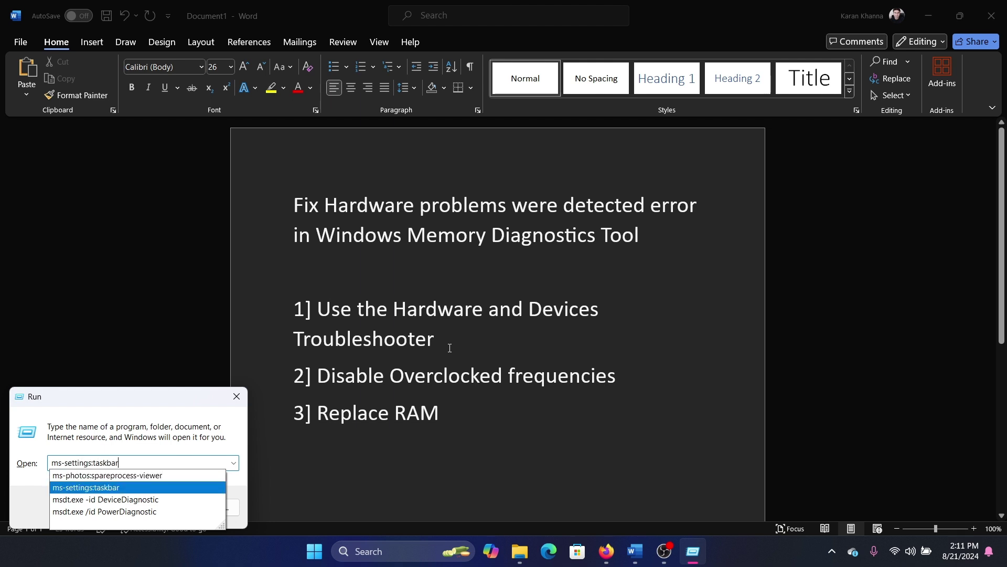
key(Down)
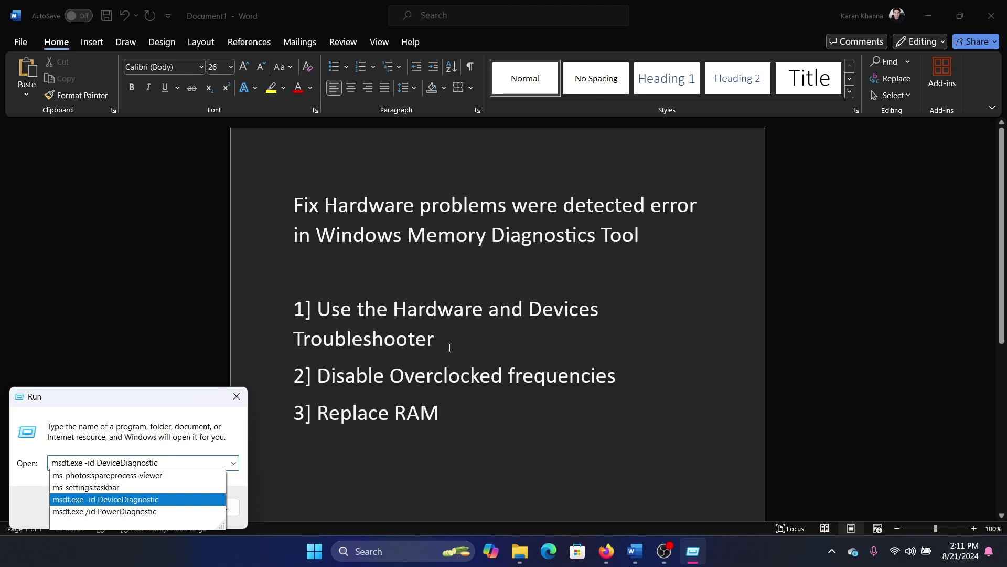
key(Return)
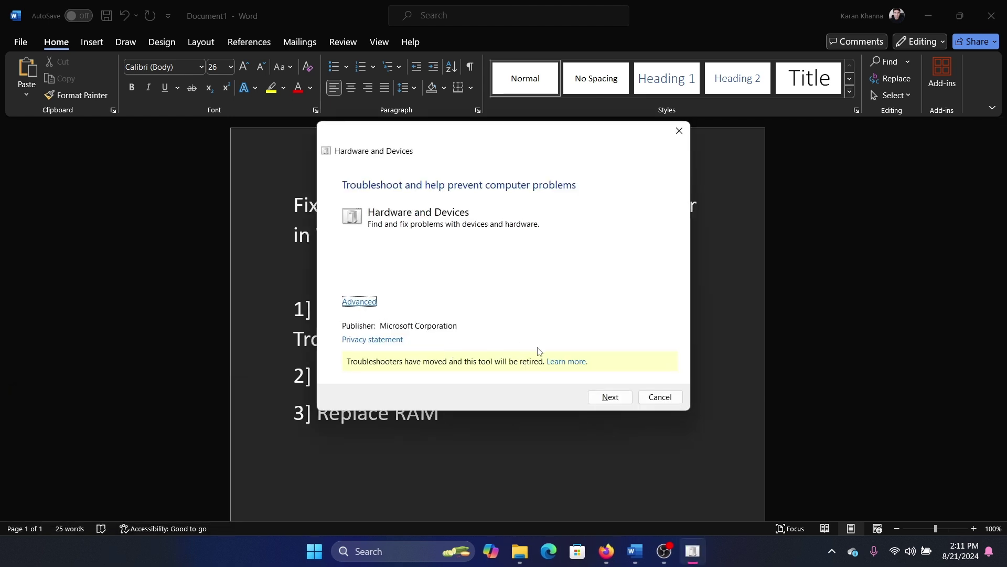
click(611, 396)
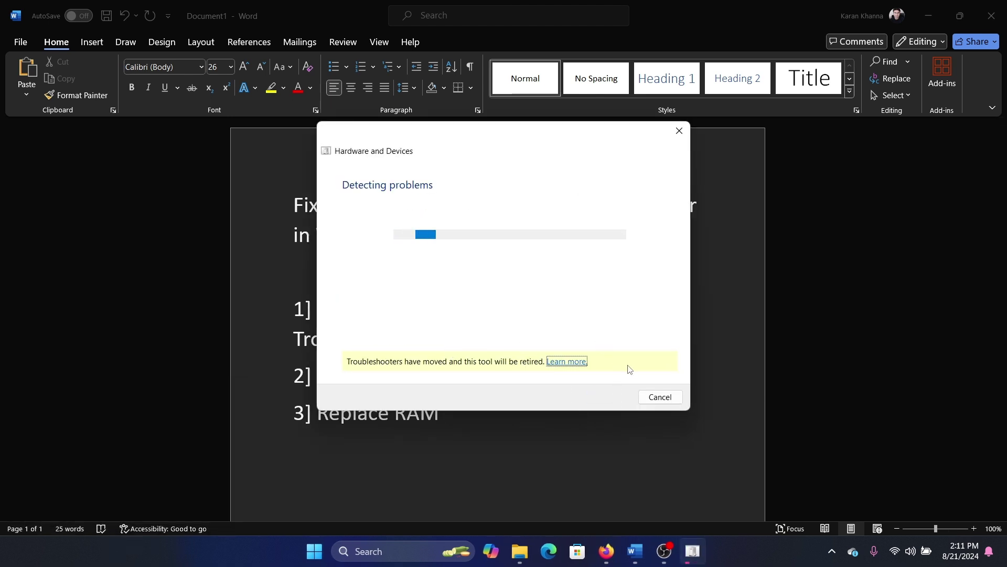
click(758, 263)
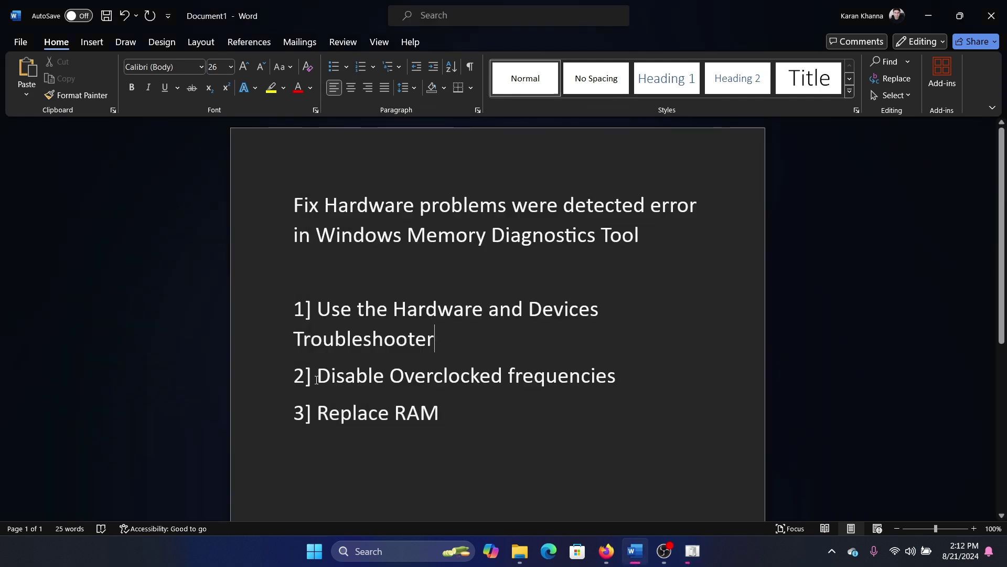
drag(316, 379, 616, 375)
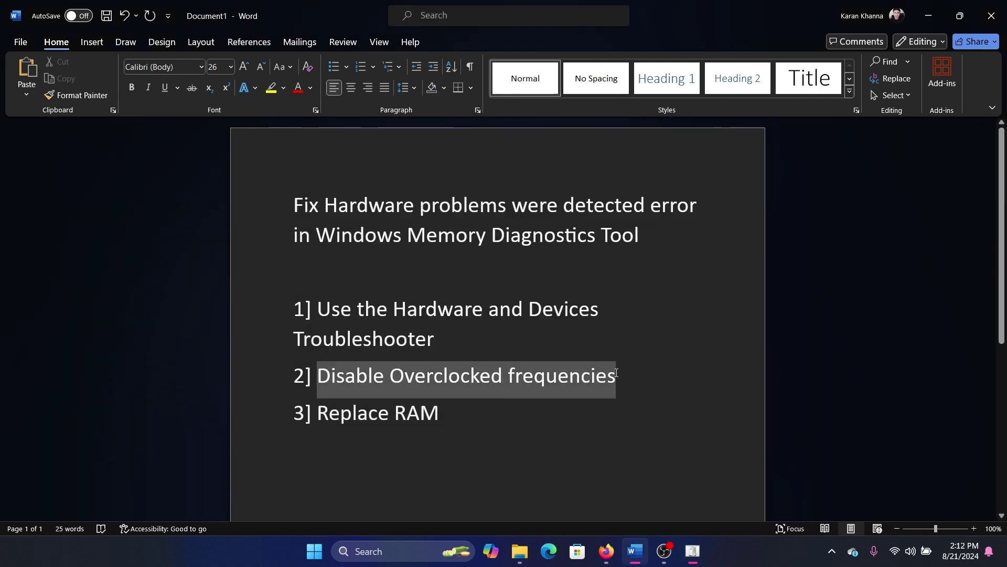
click(609, 410)
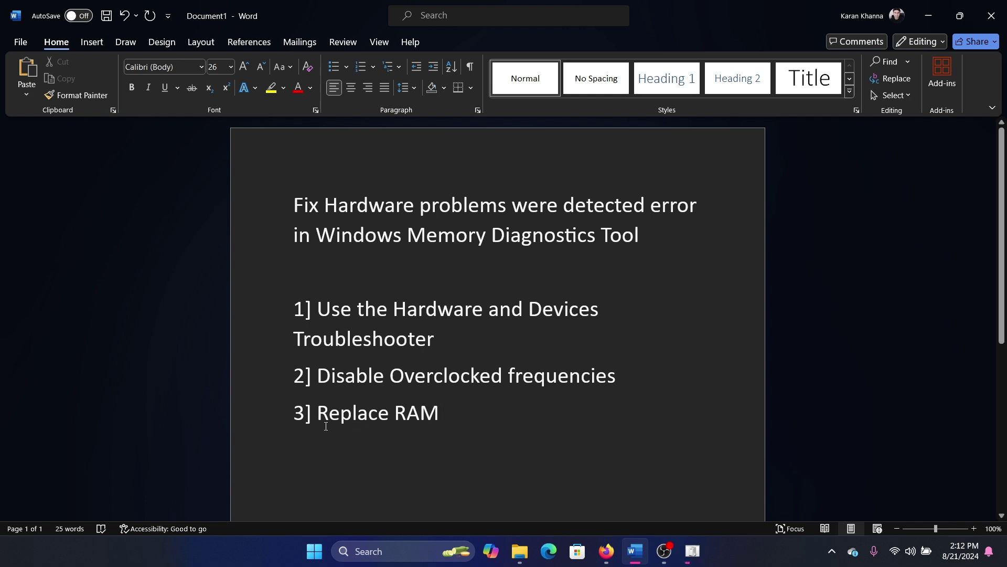
drag(318, 417, 543, 417)
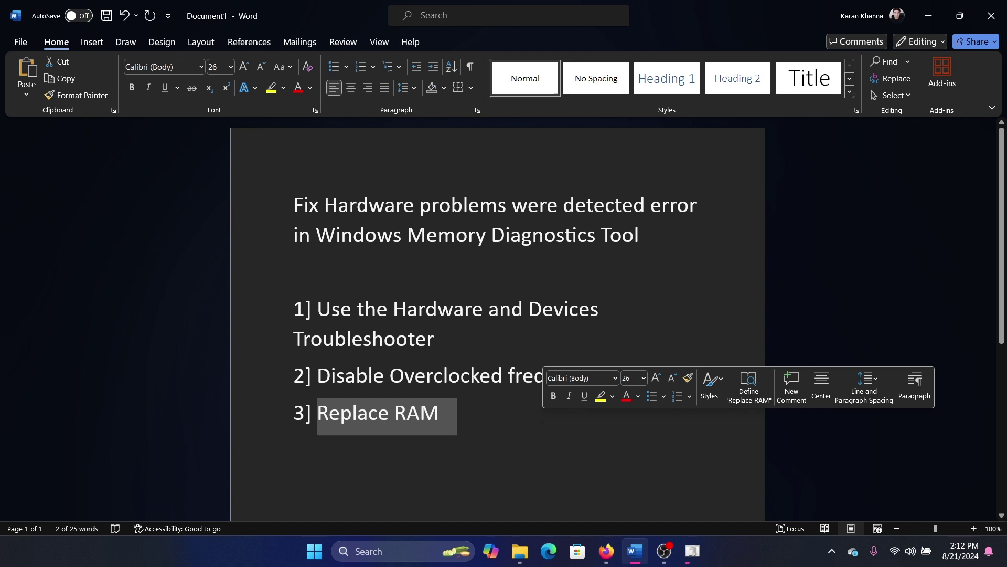
click(511, 419)
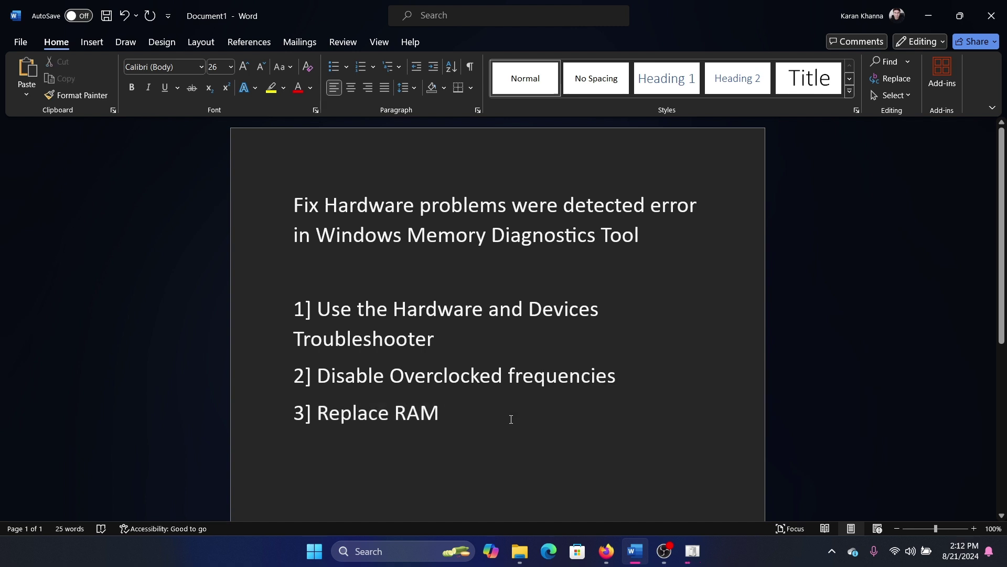